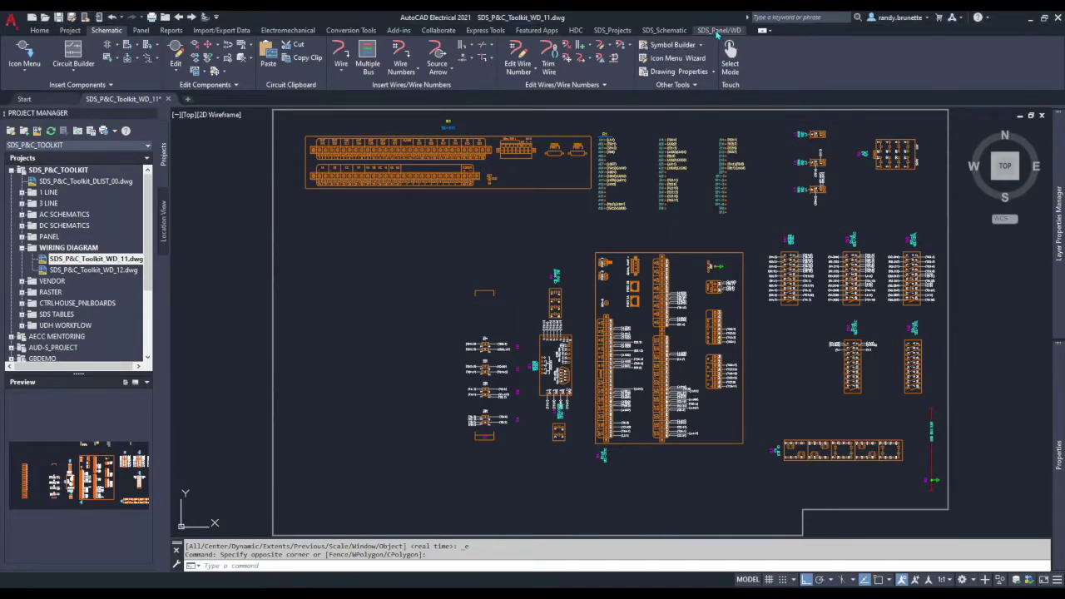
# - Start inserting a panel wiring-diagram terminal strip with first terminal number 1 and strip tag TA
pyautogui.click(716, 31)
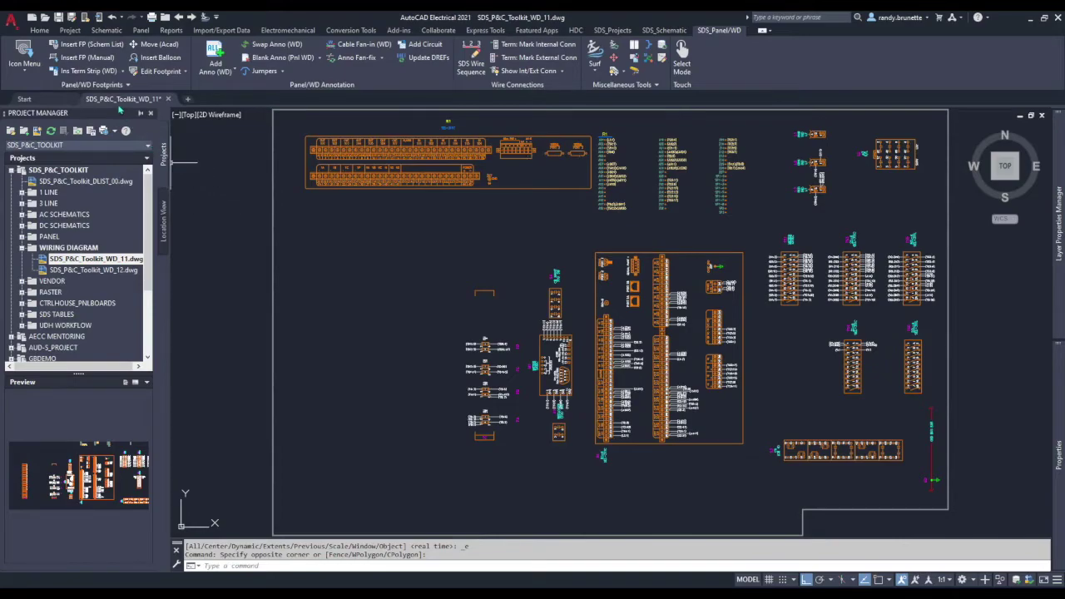
pyautogui.click(84, 71)
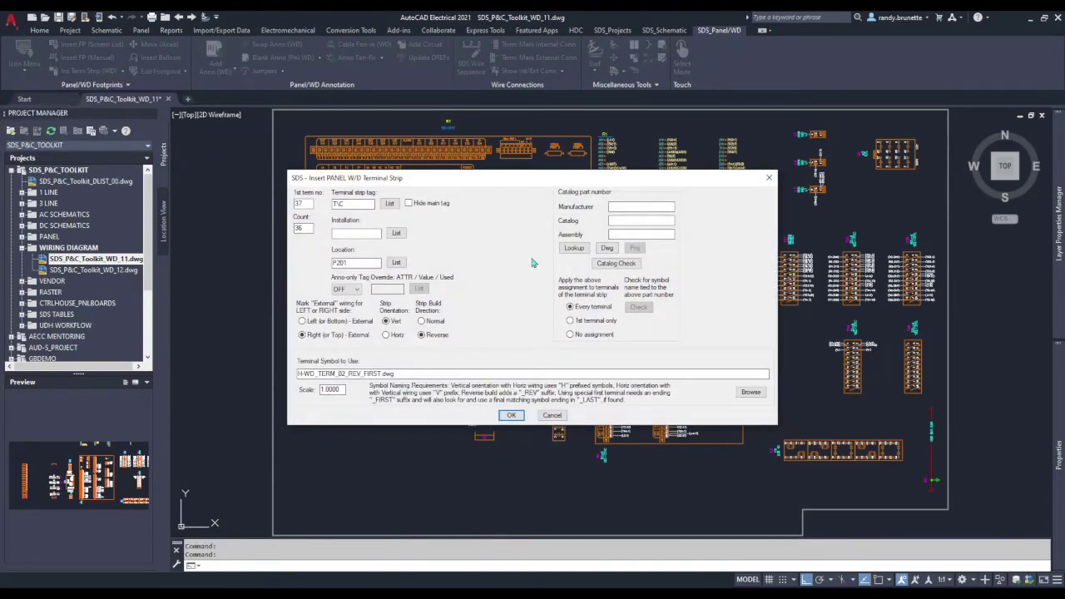
pyautogui.moveTo(491, 187); pyautogui.dragTo(549, 199)
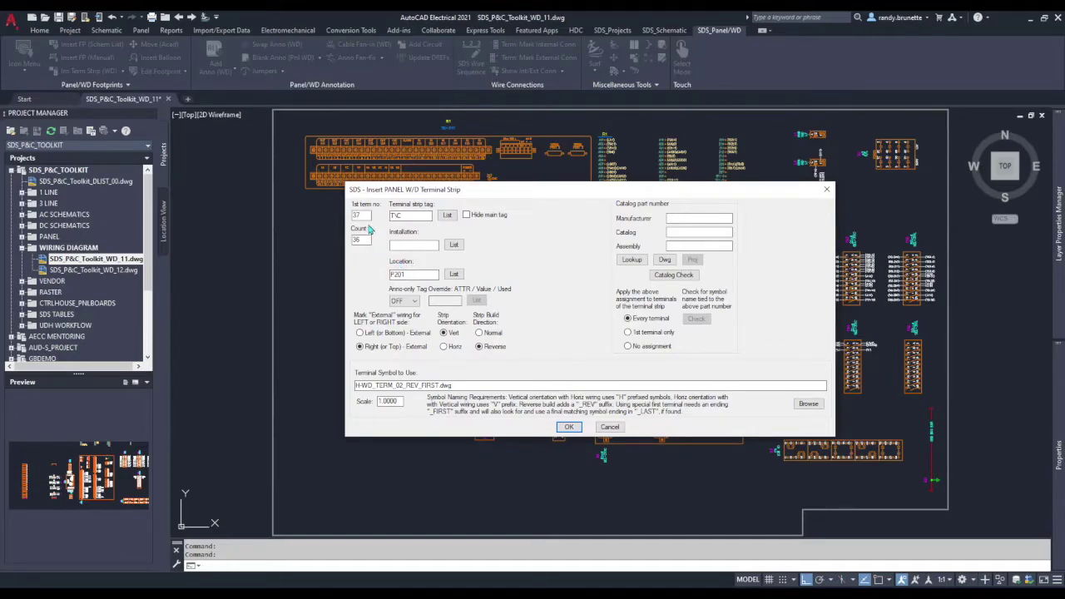
pyautogui.moveTo(359, 215); pyautogui.dragTo(348, 216)
pyautogui.write('1')
pyautogui.moveTo(411, 216); pyautogui.dragTo(381, 216)
pyautogui.write('T')
# - Assign location code P201 to the terminal strip from the codes used in the drawing
pyautogui.click(454, 275)
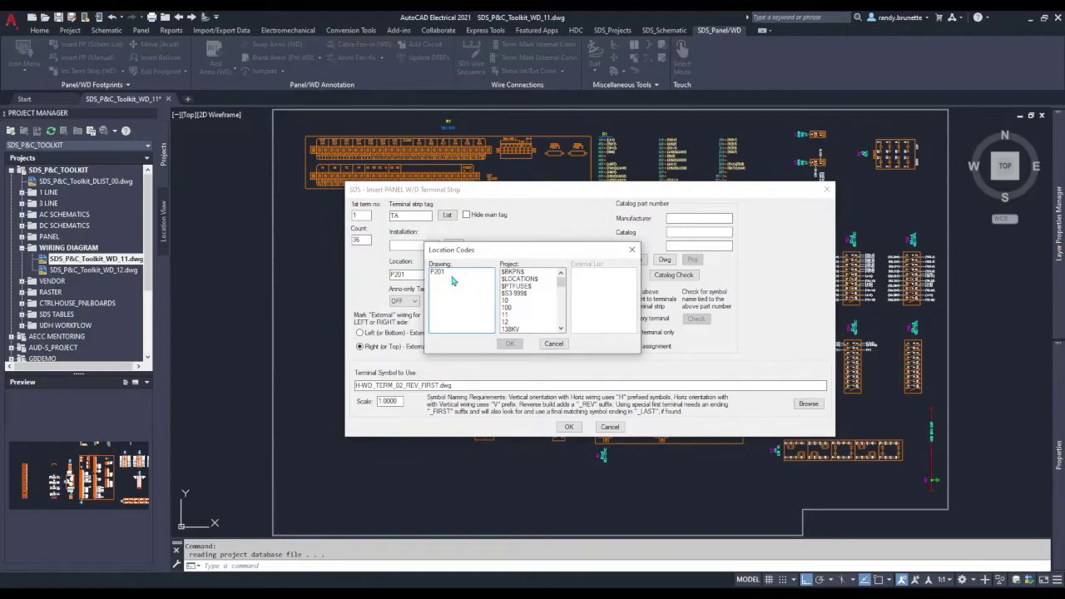
pyautogui.moveTo(561, 276)
pyautogui.mouseDown()
pyautogui.moveTo(562, 293)
pyautogui.moveTo(561, 276)
pyautogui.mouseUp()
pyautogui.click(441, 275)
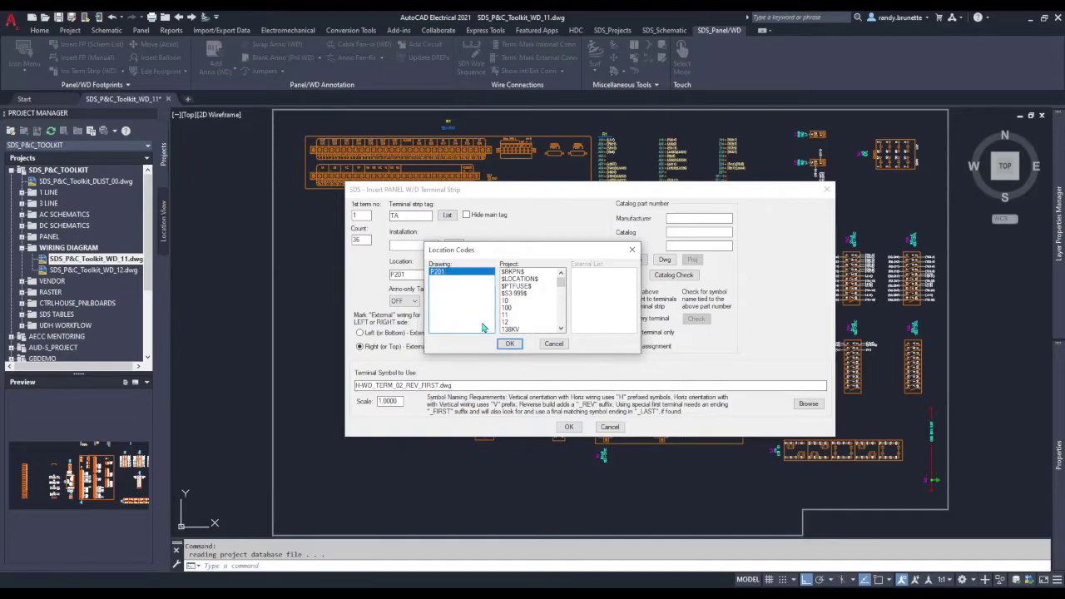
pyautogui.click(511, 345)
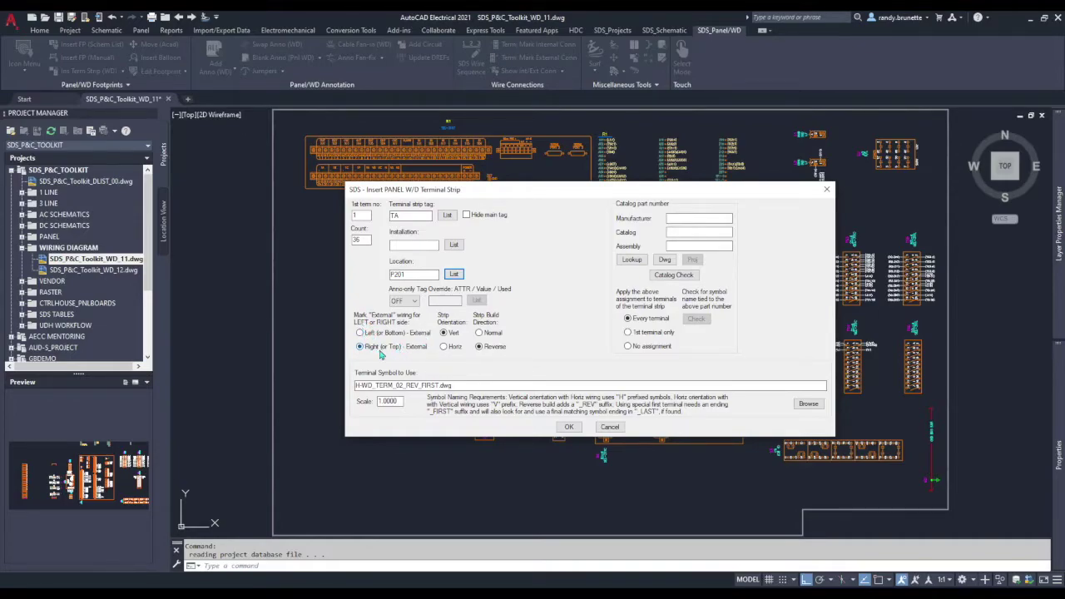
# - Mark external wiring on the left (or bottom) side and assign Siemens catalog part 8WA1 011-1DF11 to the 1st terminal only
pyautogui.click(360, 333)
pyautogui.click(632, 260)
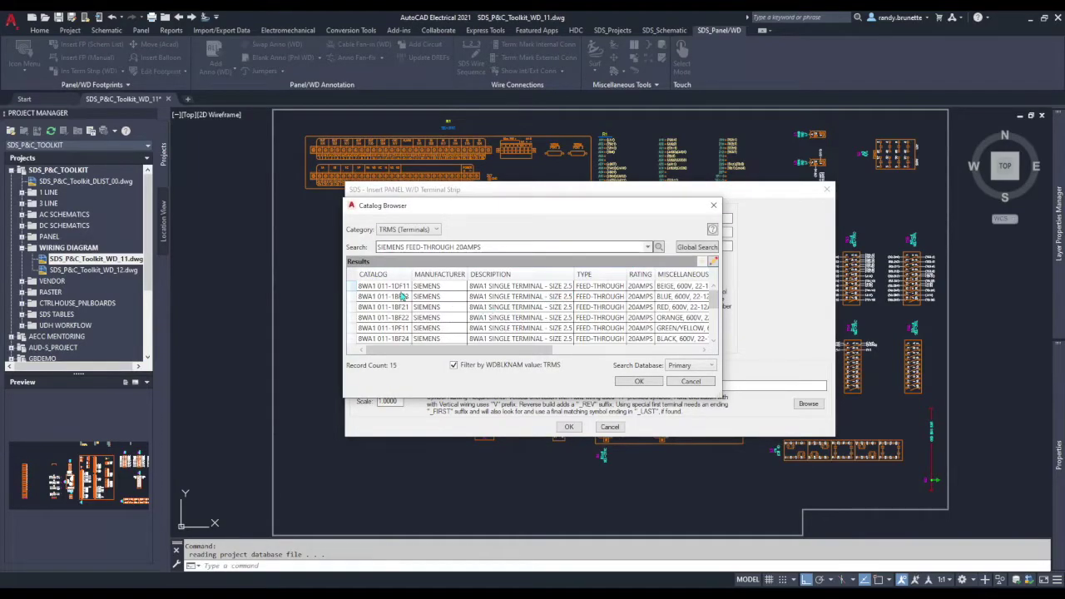
pyautogui.click(386, 288)
pyautogui.click(646, 379)
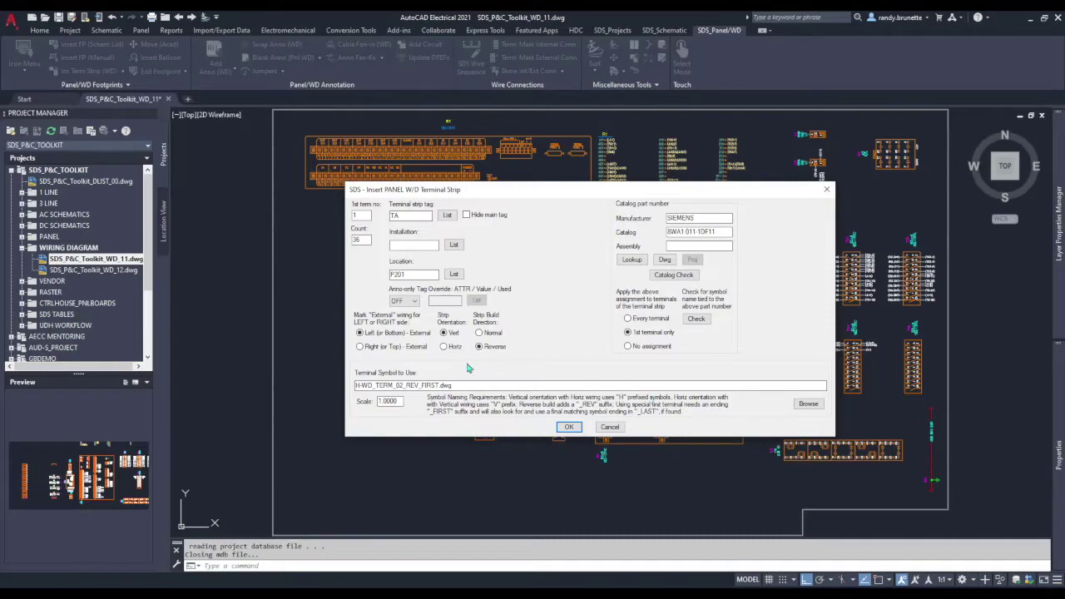
# - Place the TA terminal strip in the empty area left of the TC terminal group
pyautogui.click(566, 426)
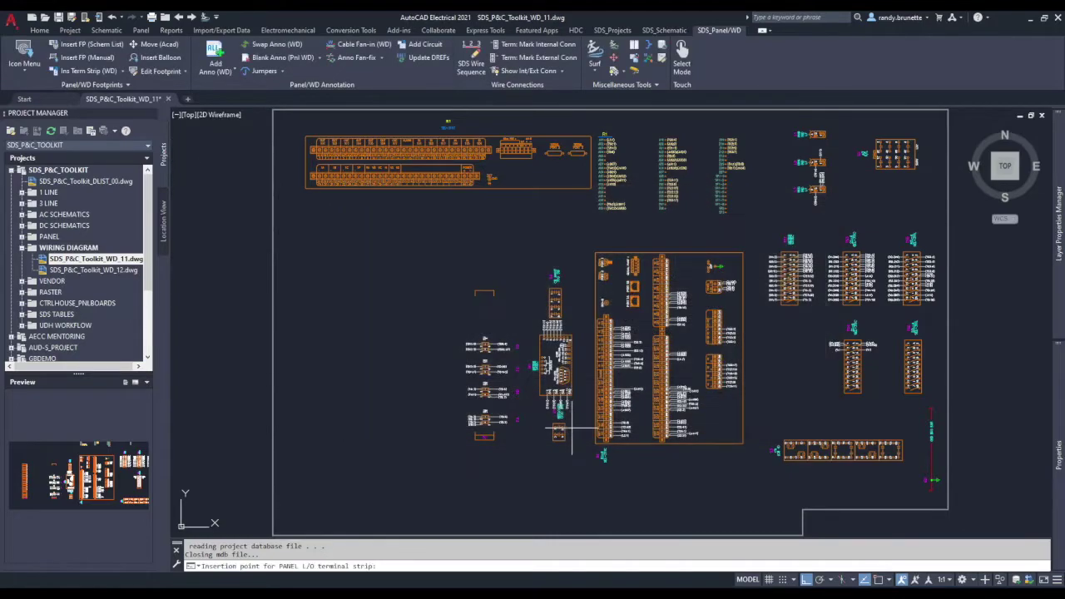
pyautogui.click(363, 438)
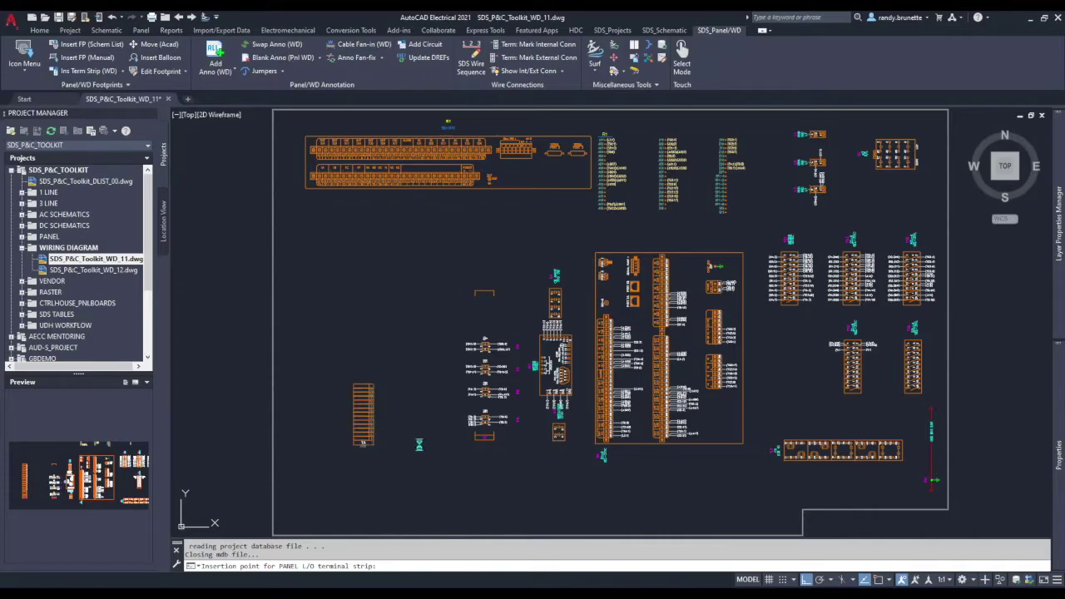
pyautogui.scroll(4, 424, 427)
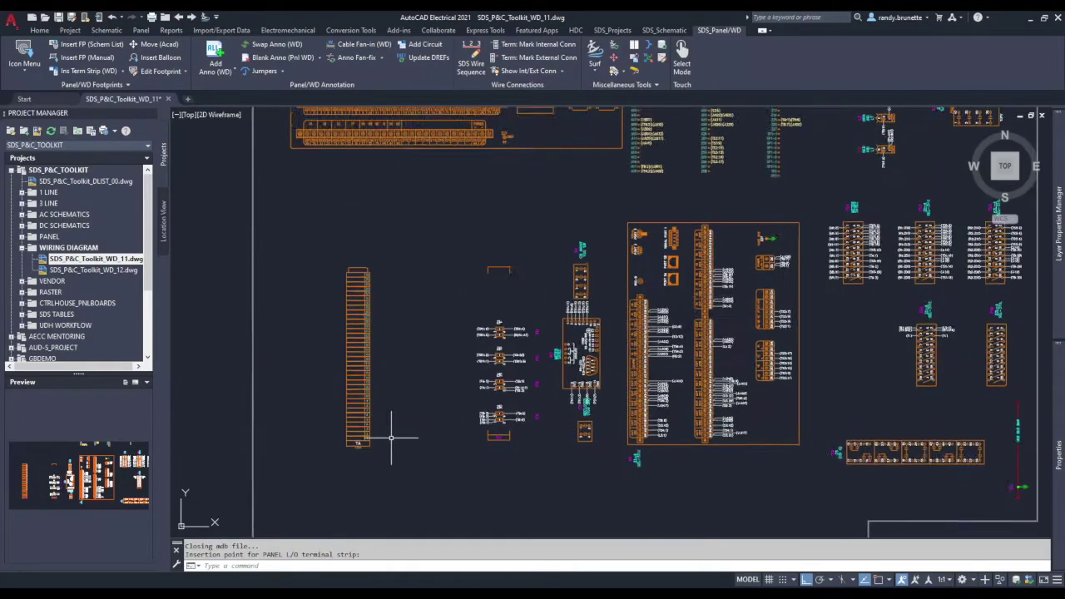
pyautogui.scroll(3, 376, 422)
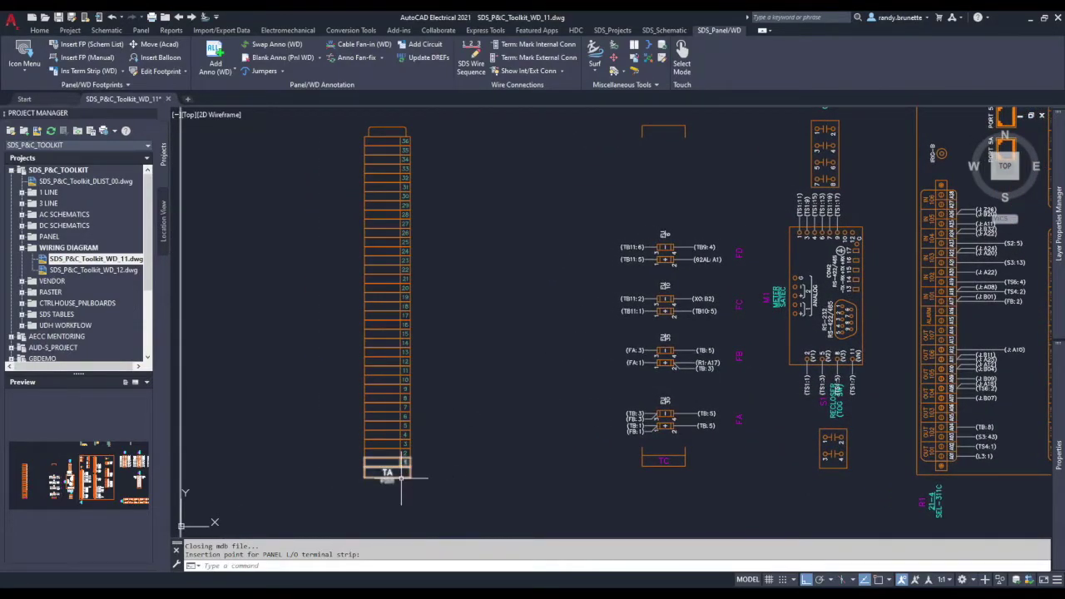
# - Examine the block attributes of terminals 1, 10 and 36 on the TA strip
pyautogui.click(402, 477)
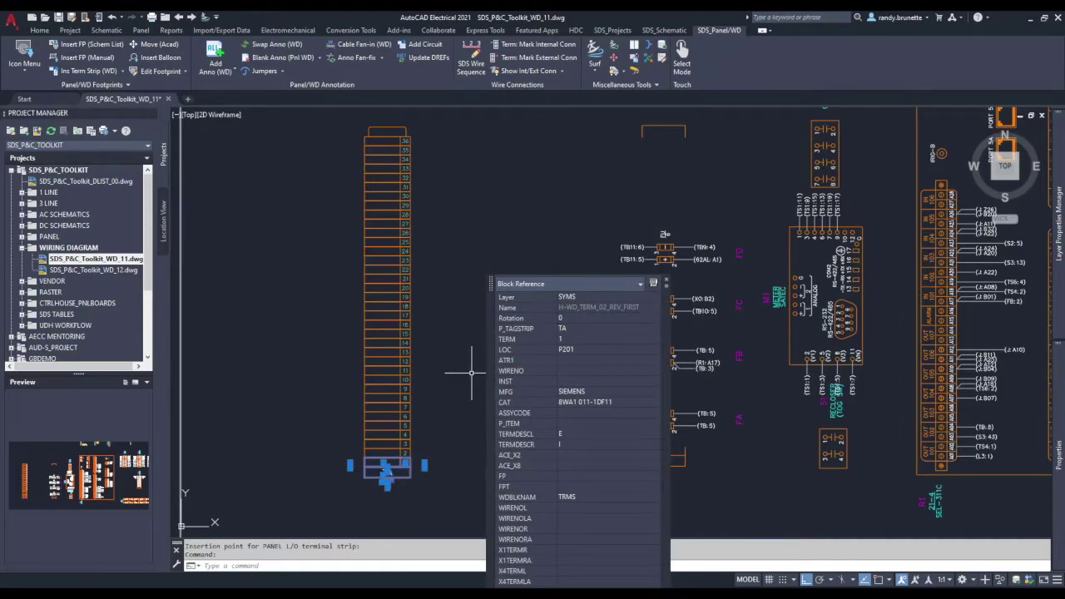
pyautogui.press('Escape')
pyautogui.click(416, 382)
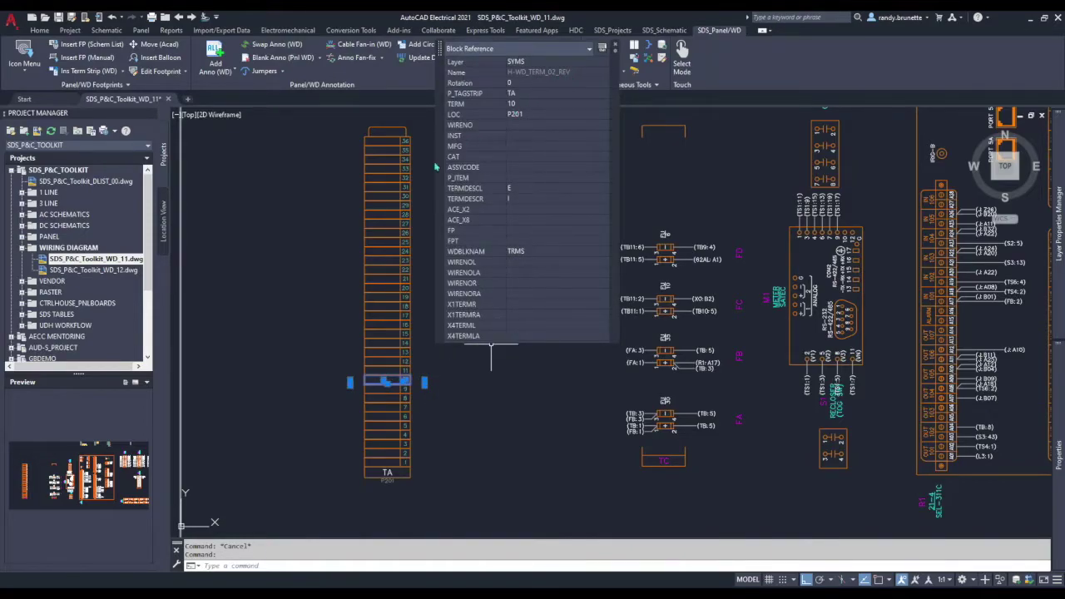
pyautogui.press('Escape')
pyautogui.click(406, 133)
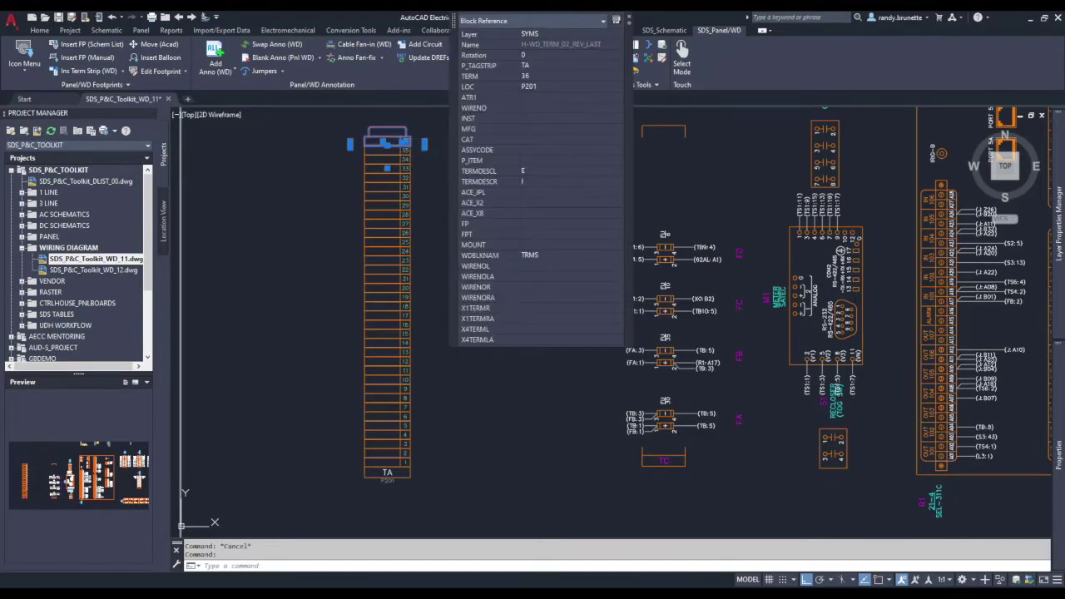
pyautogui.press('Escape')
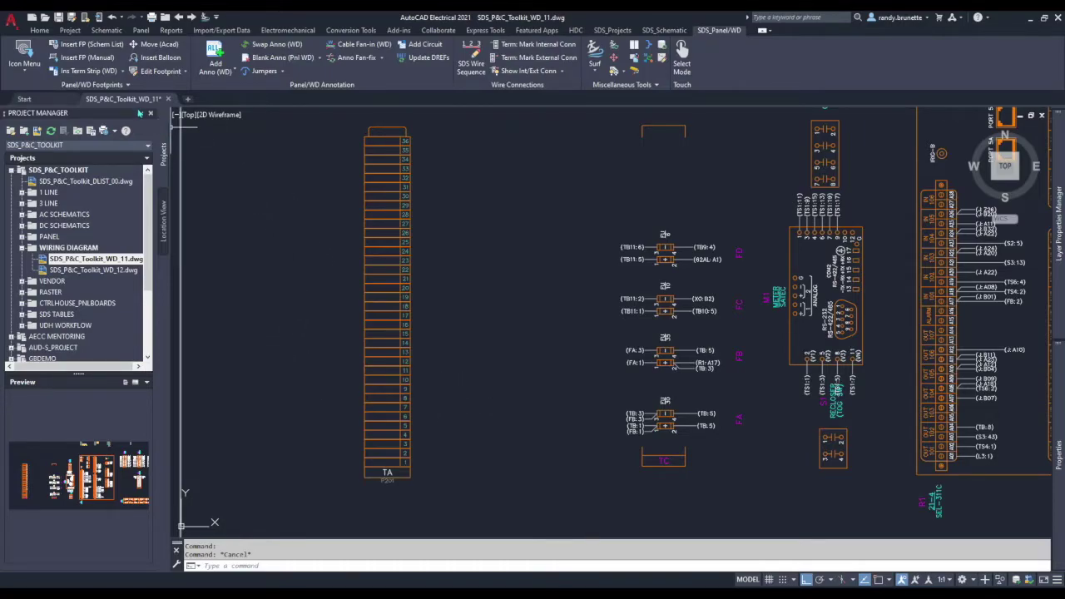
# - Retag all terminals of the TA strip as strip TB with location P203
pyautogui.click(122, 72)
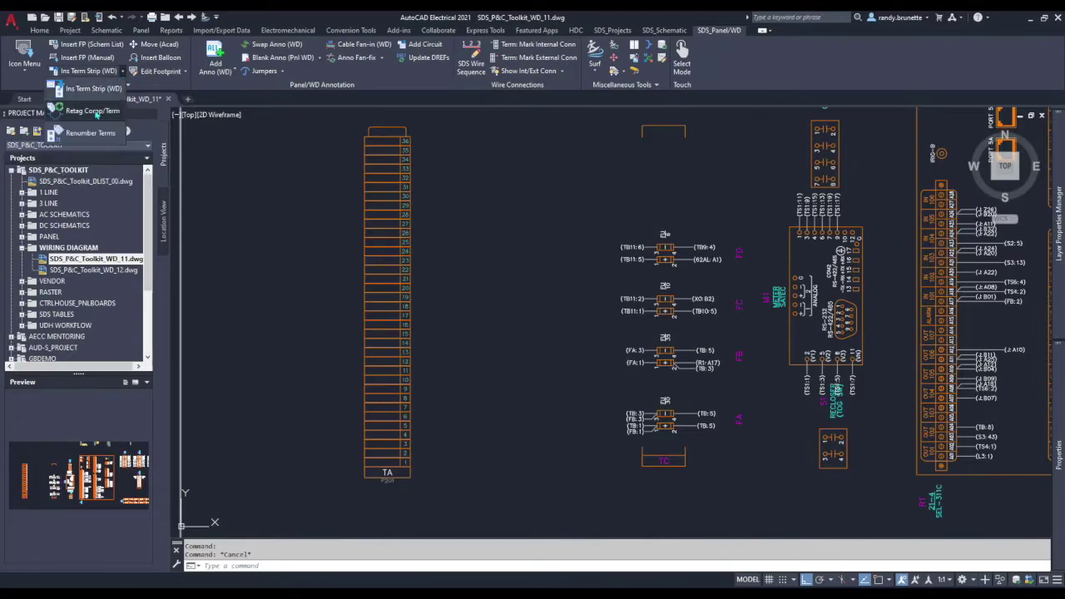
pyautogui.click(97, 113)
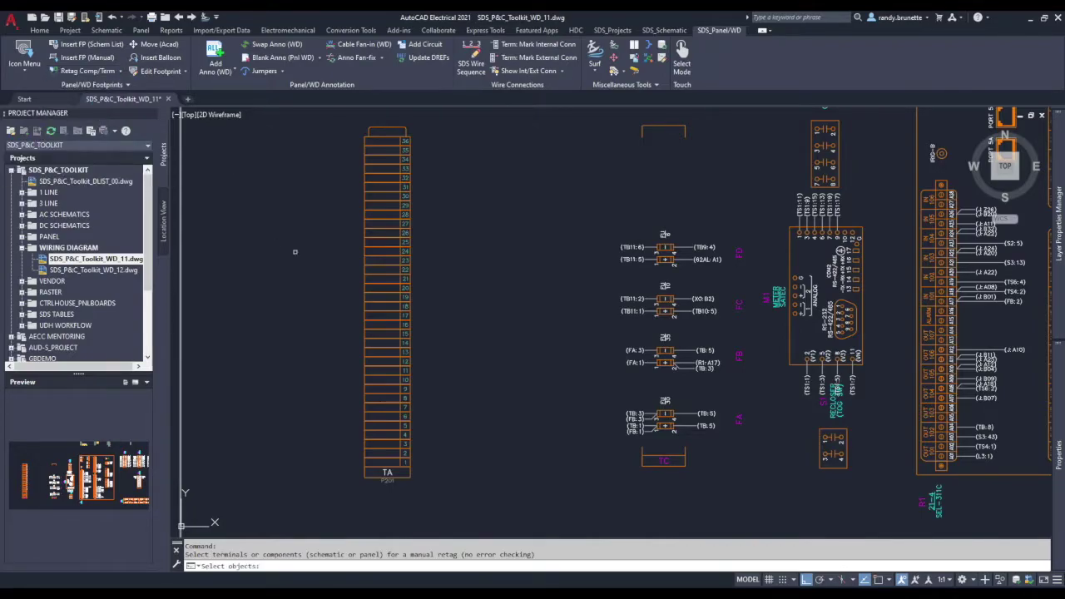
pyautogui.click(435, 125)
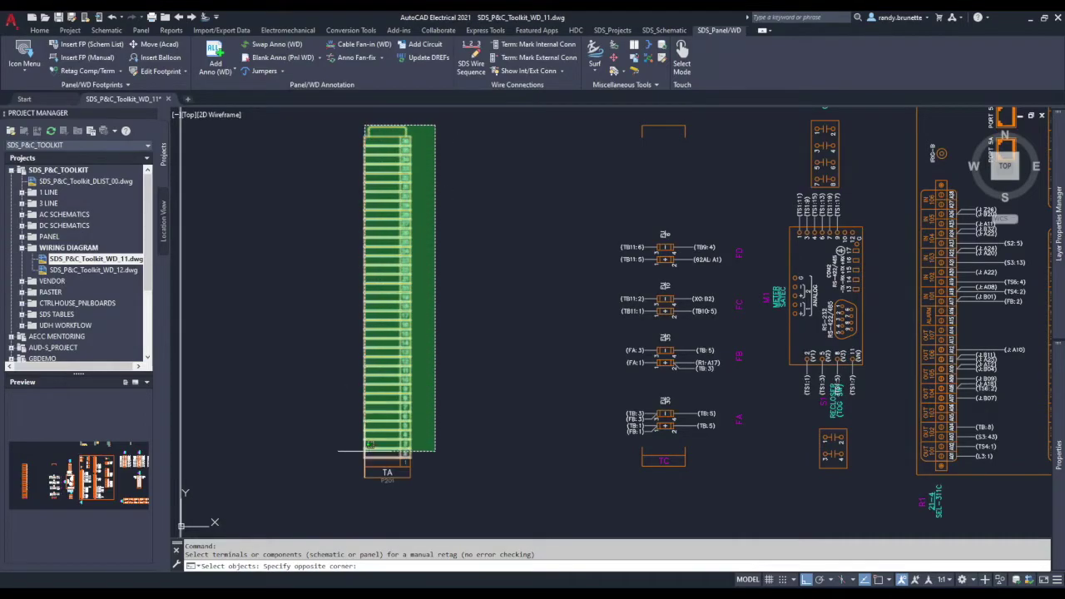
pyautogui.click(366, 452)
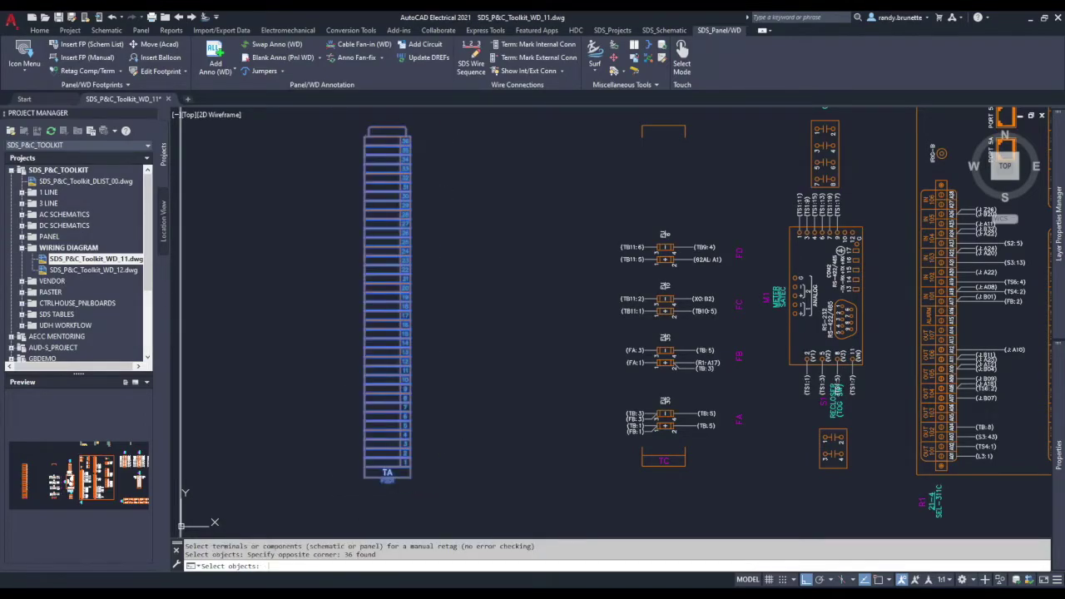
pyautogui.press('Return')
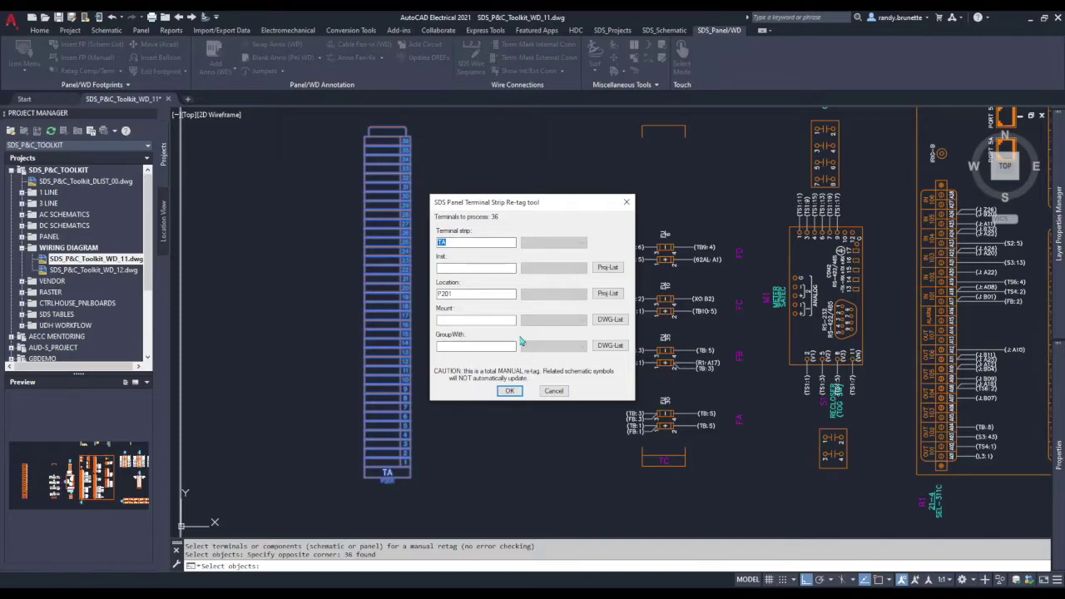
pyautogui.click(455, 242)
pyautogui.click(510, 392)
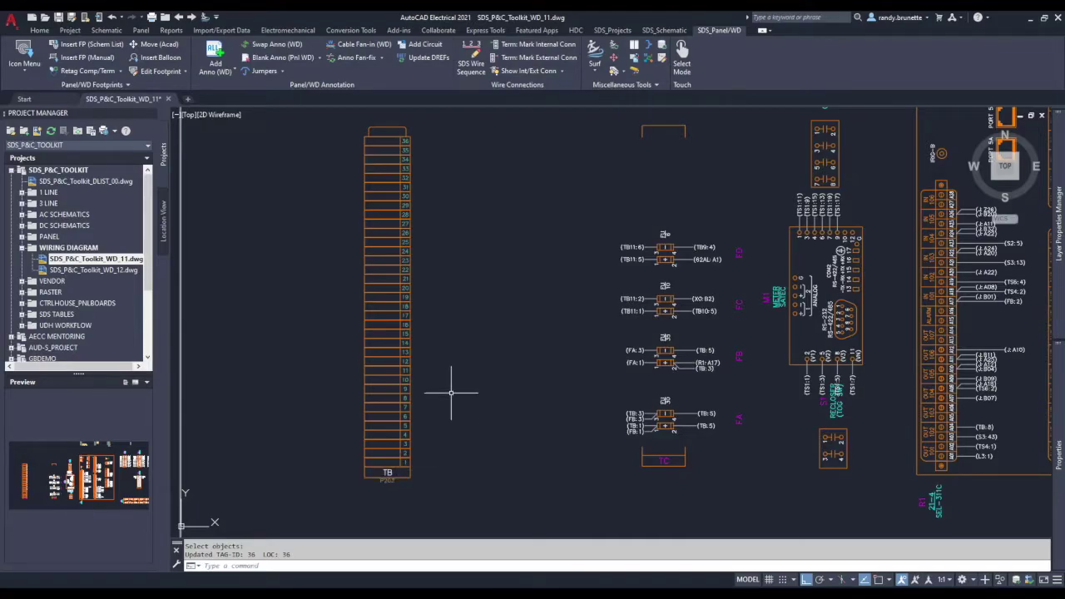
# - Check the location and strip tag of terminal 13 in its terminal edit dialog
pyautogui.rightClick(407, 353)
pyautogui.click(407, 318)
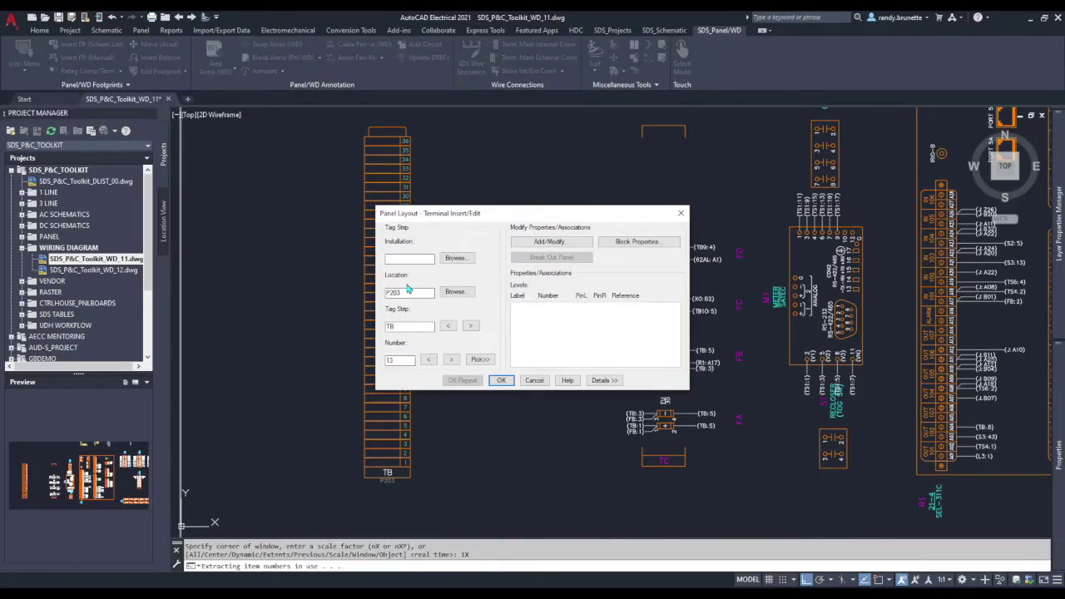
pyautogui.click(503, 380)
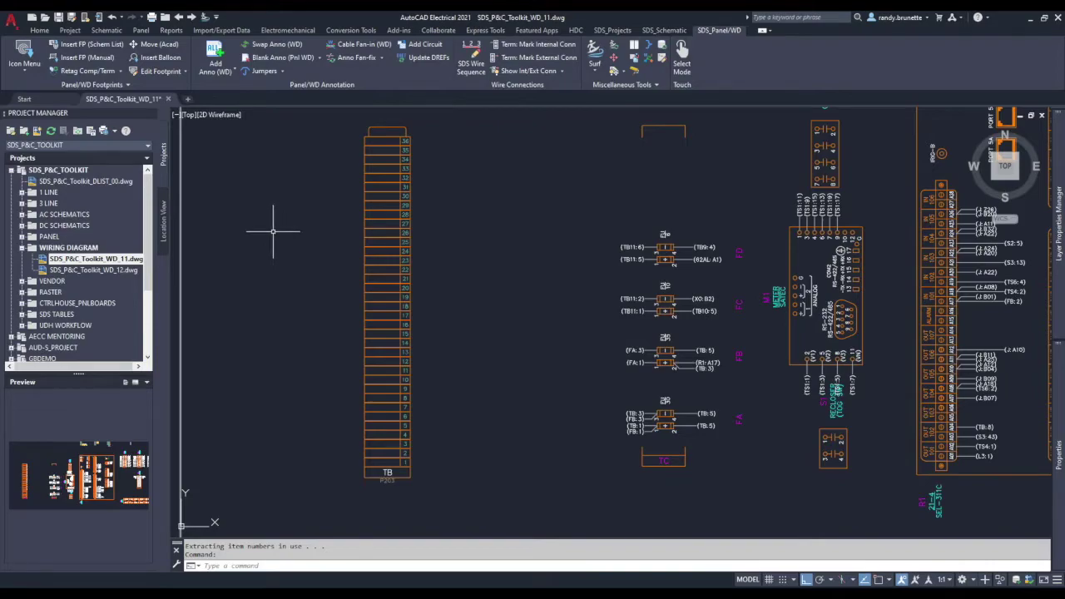
# - Set up terminal renumbering on strip TB with terminal 1 as the master and starting number 44
pyautogui.click(120, 71)
pyautogui.click(89, 133)
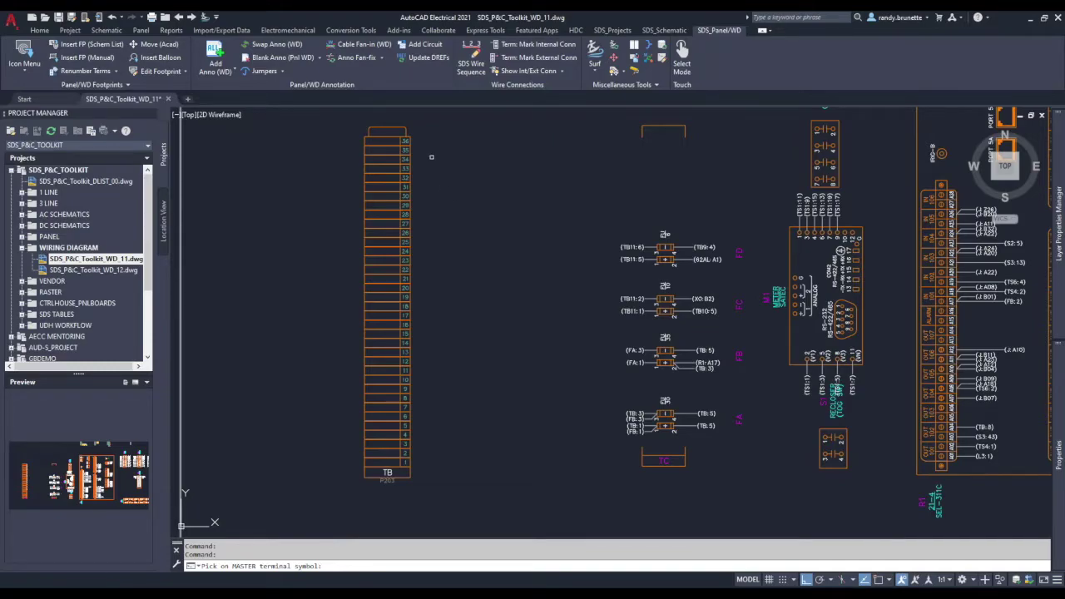
pyautogui.scroll(1, 431, 156)
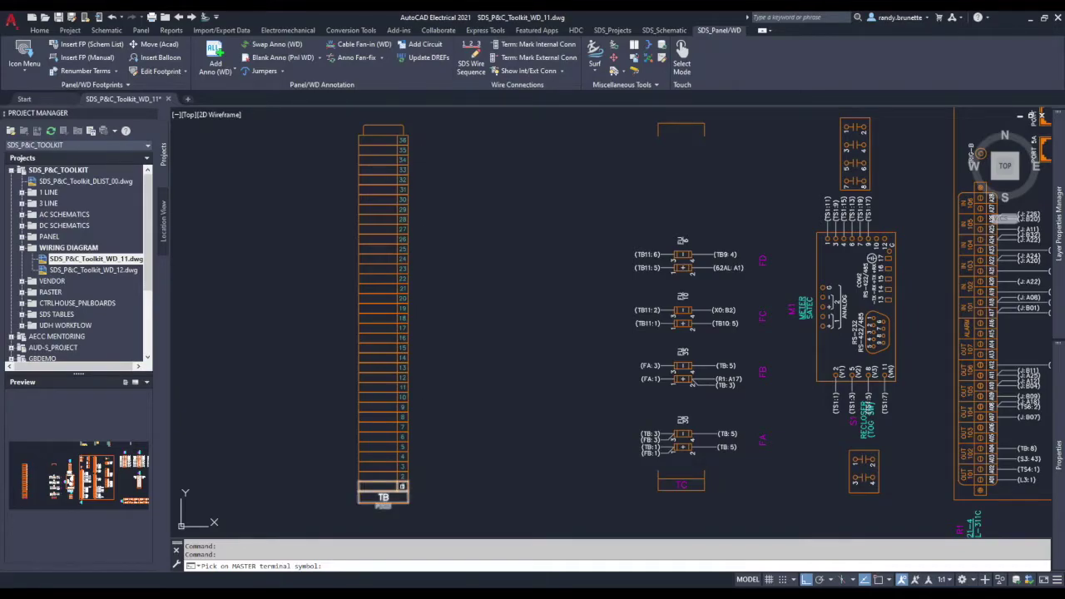
pyautogui.click(403, 489)
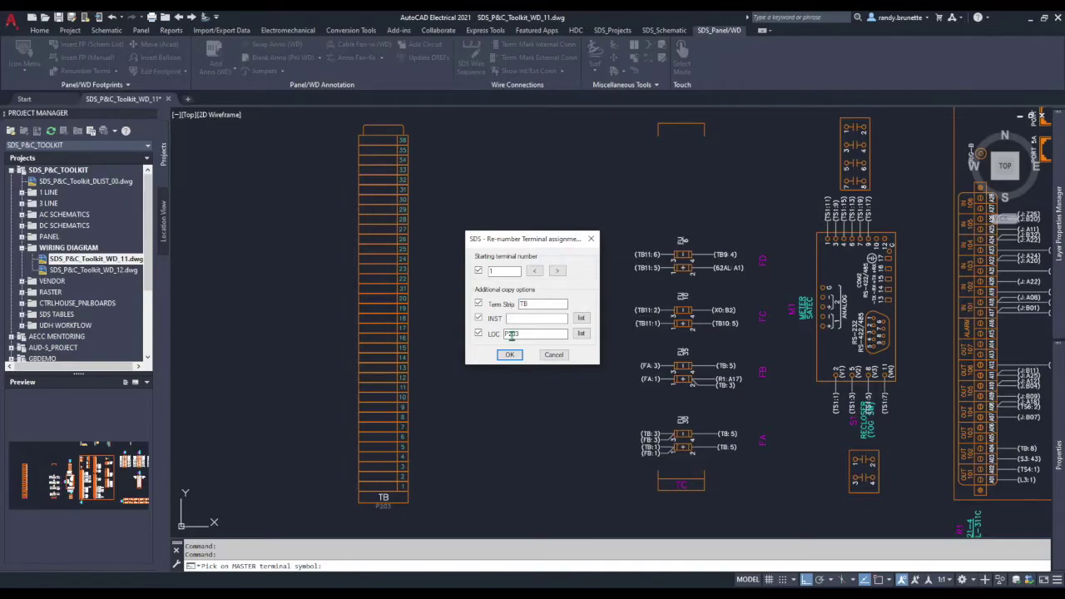
pyautogui.doubleClick(497, 271)
pyautogui.click(510, 354)
# - Renumber terminals 34, 35 and 36 of strip TB as 44, 45 and 46, and finish the command
pyautogui.click(411, 161)
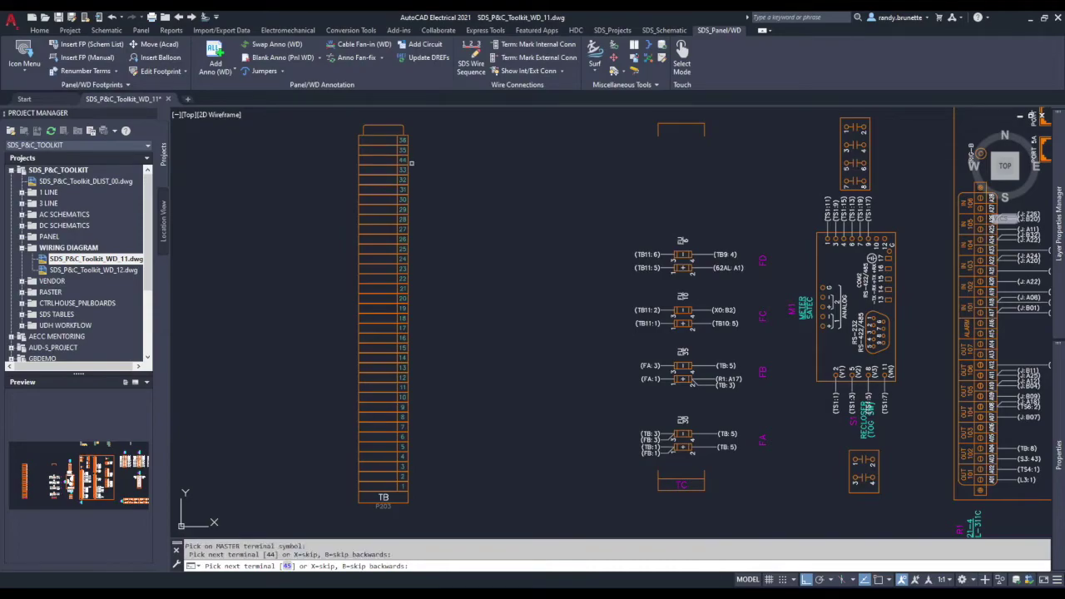
pyautogui.click(404, 150)
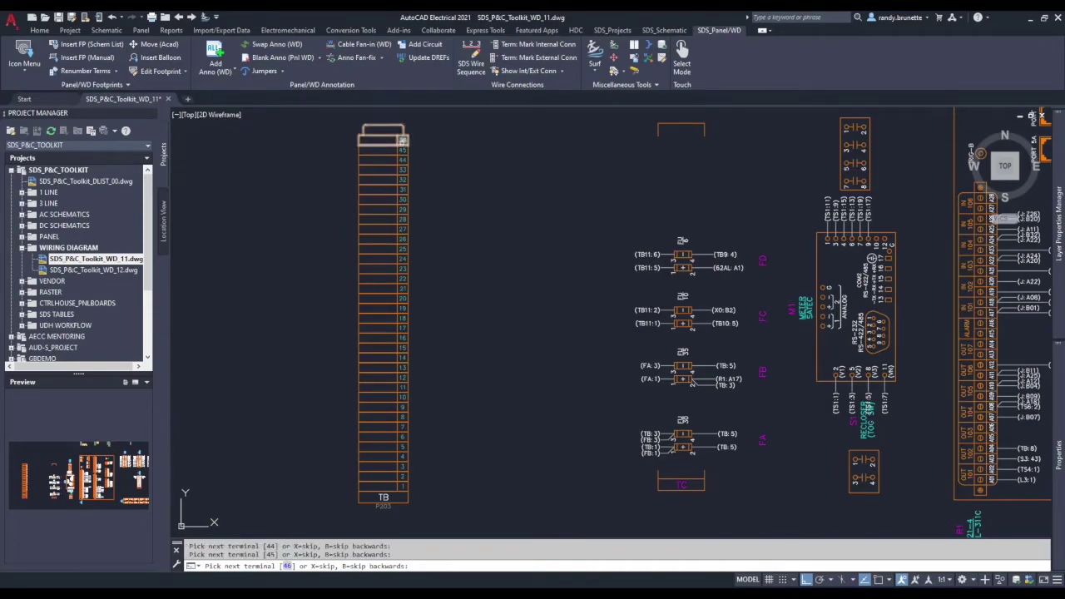
pyautogui.click(402, 140)
pyautogui.rightClick(455, 159)
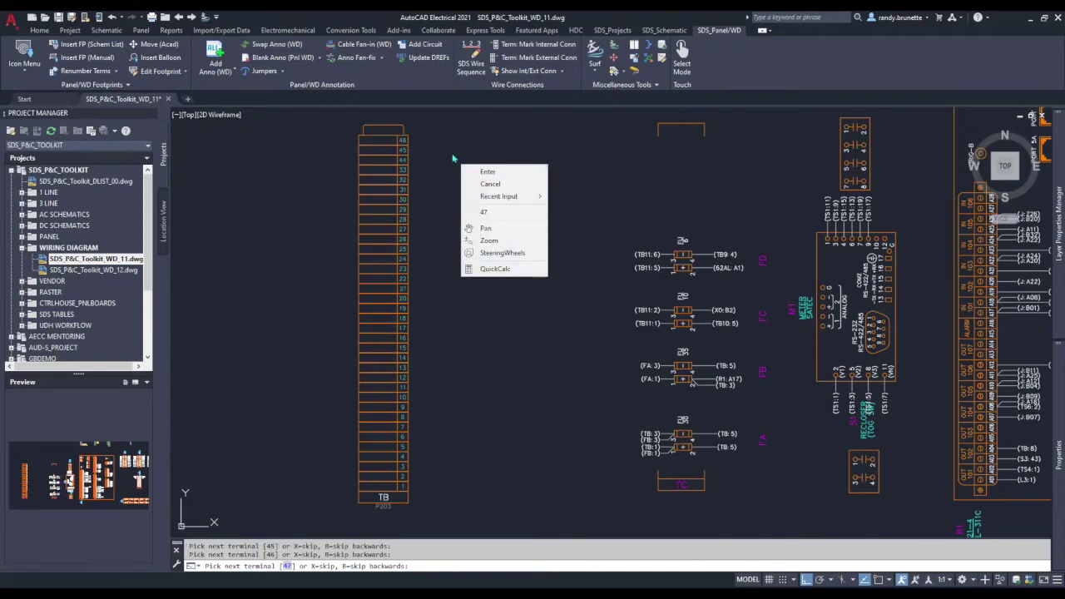
pyautogui.click(483, 172)
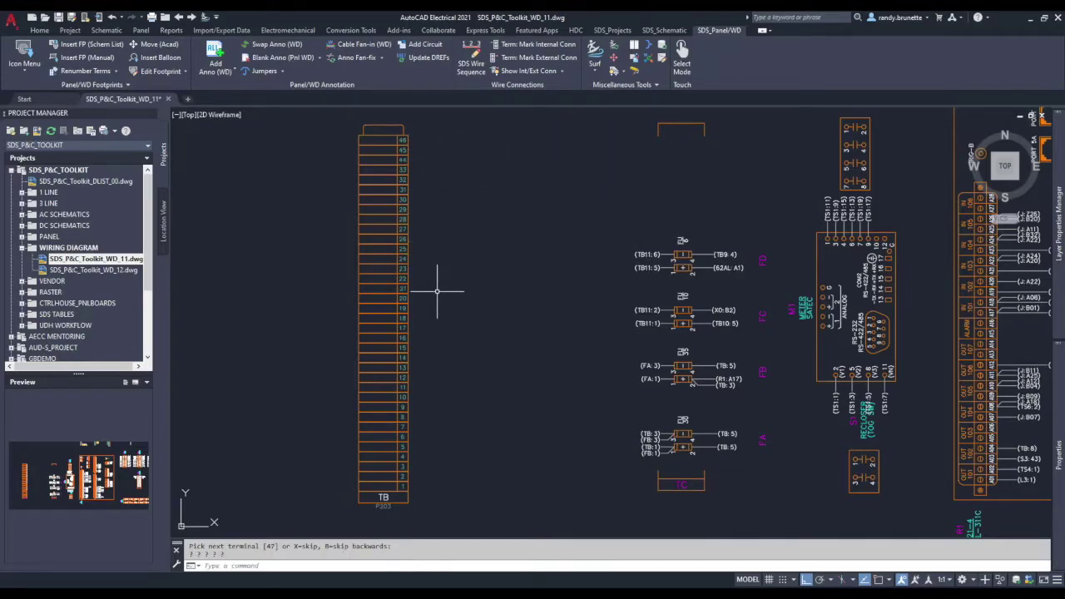